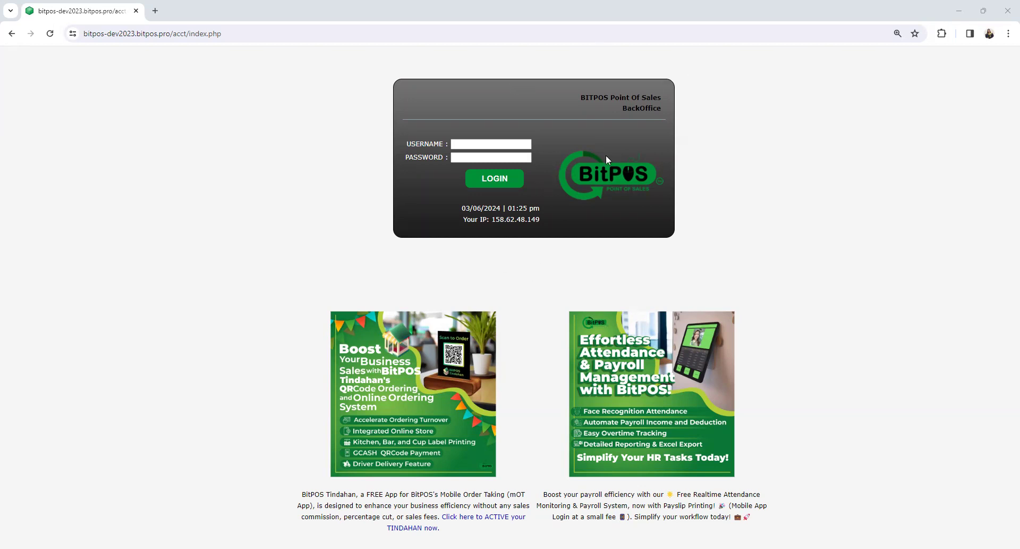
Sign in to BitPOS BackOffice with a saved username and password, then go to Setup.
click(481, 149)
click(482, 147)
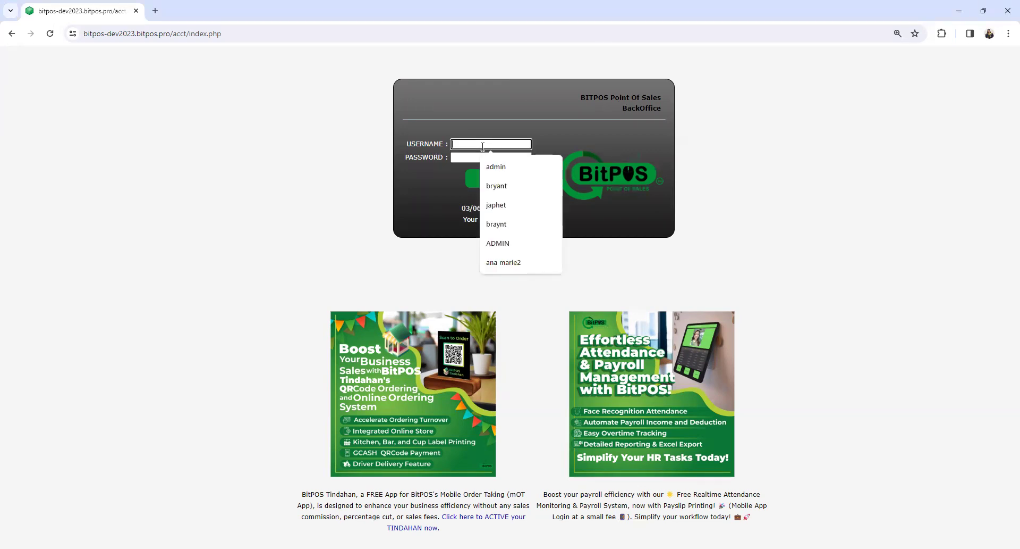
text(admin)
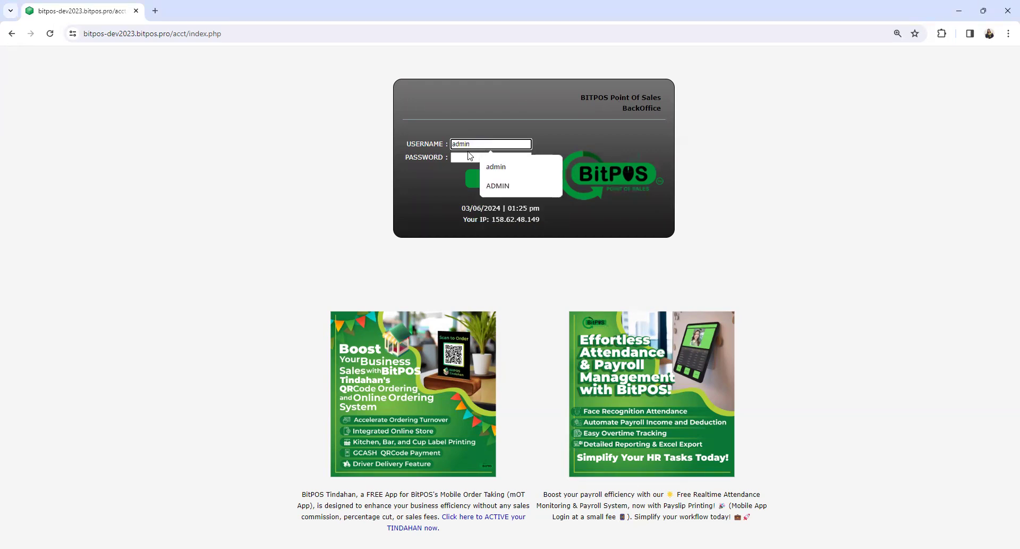
click(467, 157)
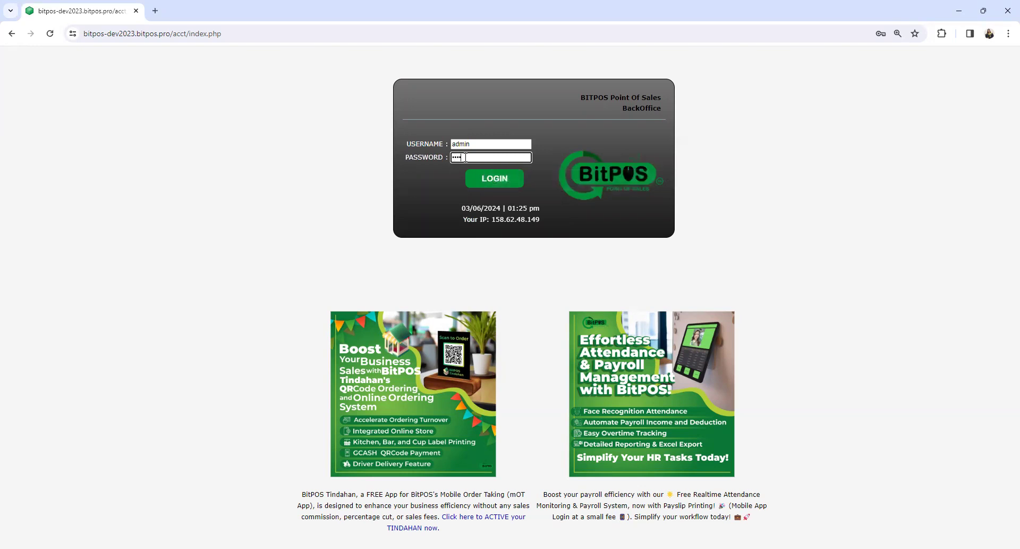
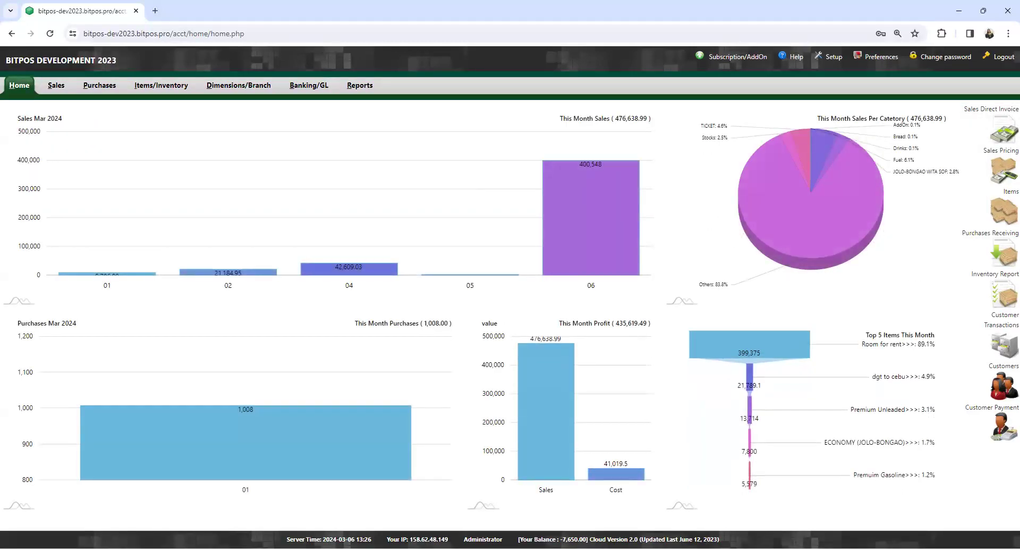
click(831, 58)
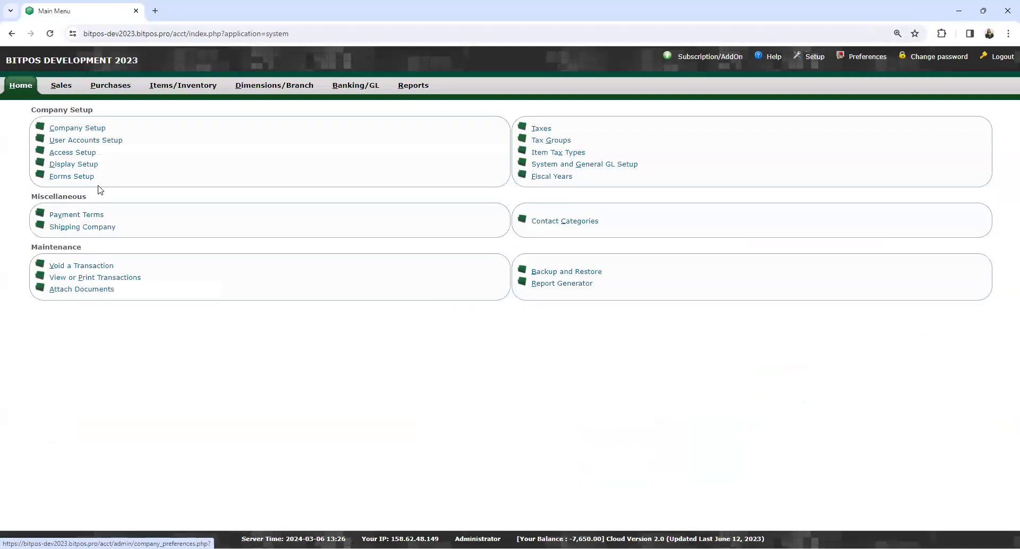
Bring up Display Setup and point out its Decimal Places, Dateformat/Separators and Miscellaneous sections.
click(72, 166)
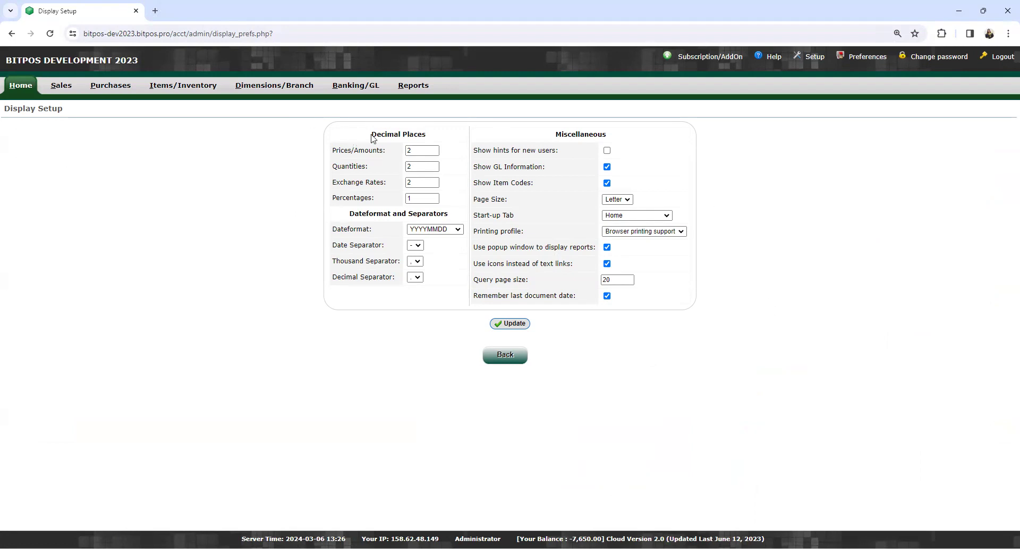
drag(372, 136, 423, 136)
drag(347, 214, 462, 212)
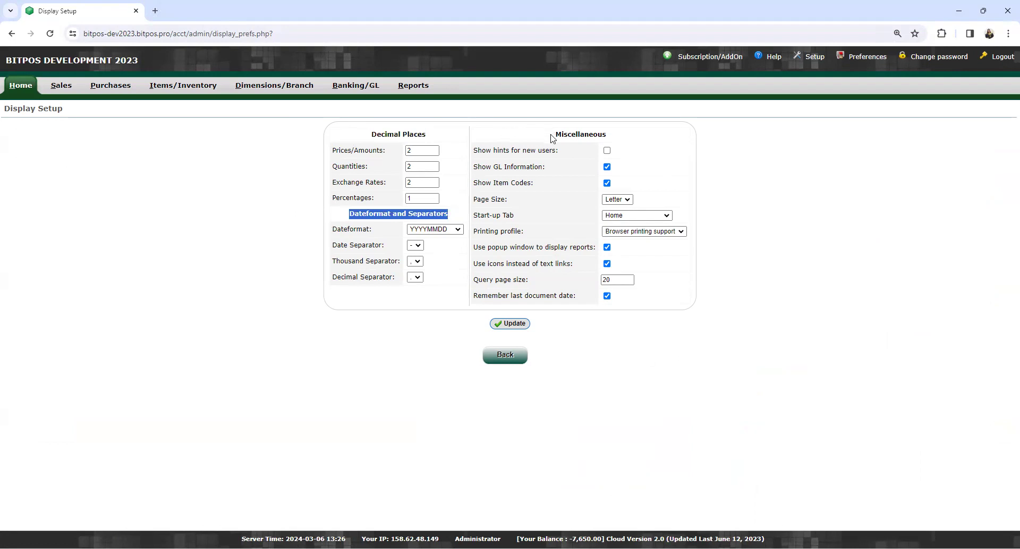
drag(554, 134, 625, 137)
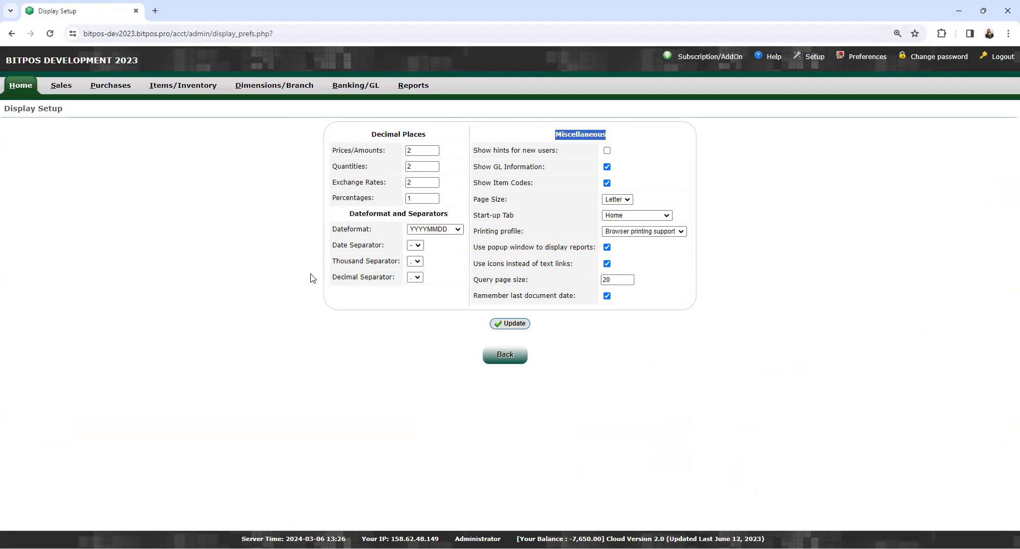
click(291, 236)
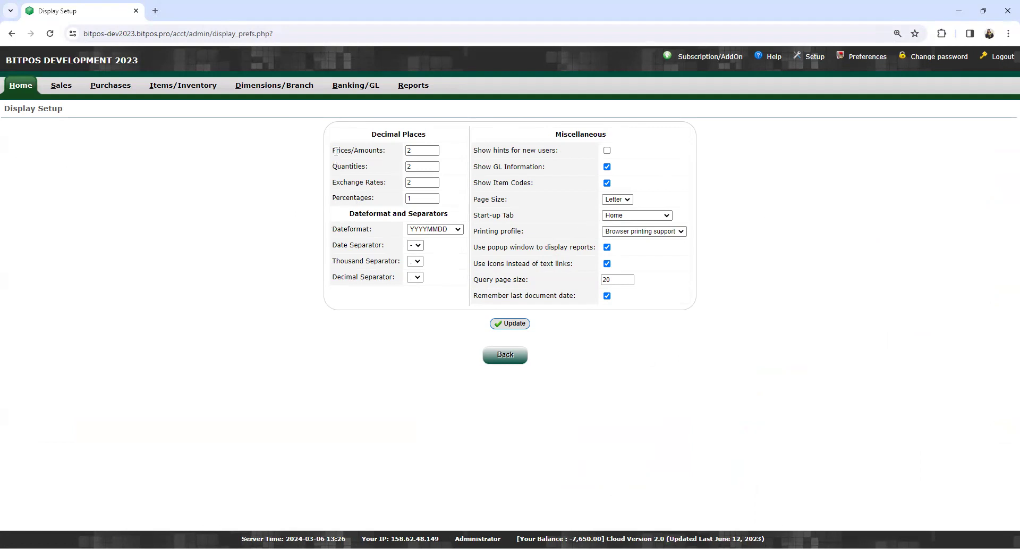
Highlight the Prices/Amounts, Quantities, Exchange Rates and Percentages decimal settings.
drag(332, 150, 385, 152)
drag(332, 167, 383, 173)
drag(333, 183, 389, 187)
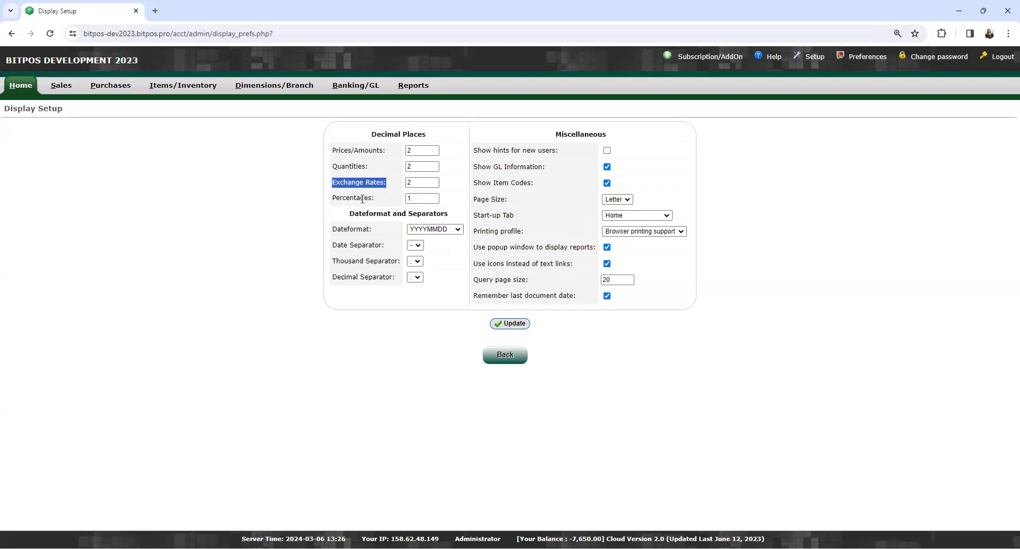
double_click(346, 199)
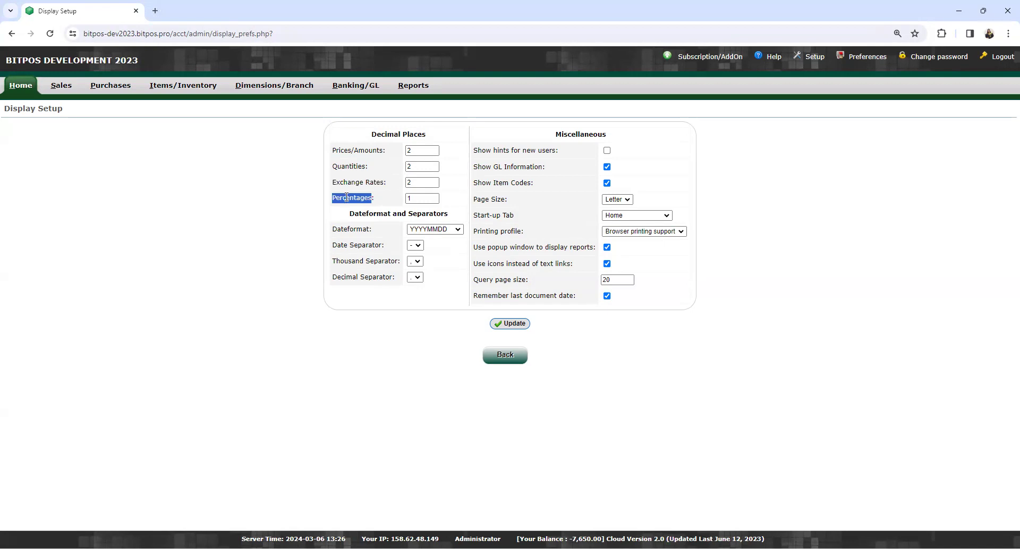
click(370, 149)
Review the decimal values: 2 for prices, quantities and exchange rates, 1 for percentages.
click(416, 151)
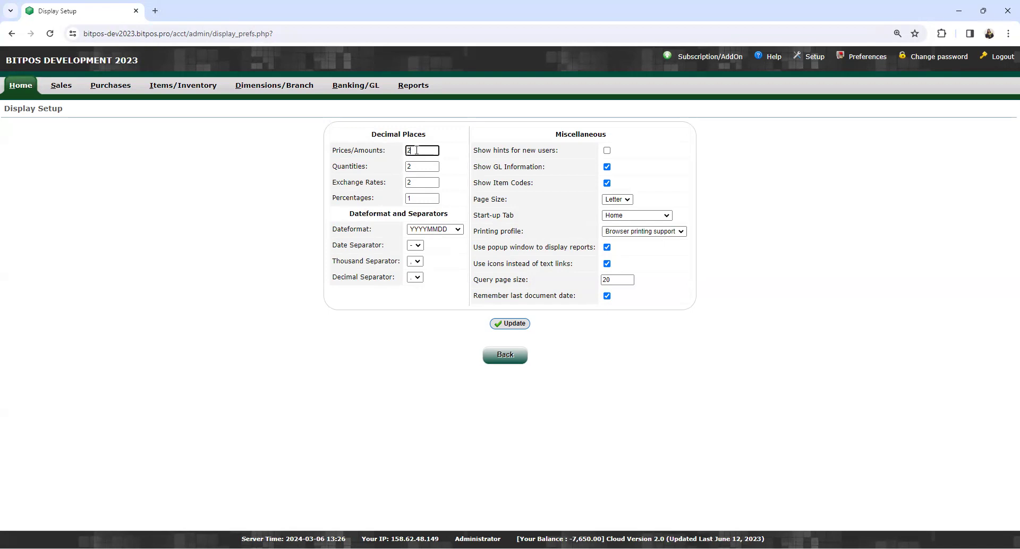
click(391, 172)
click(408, 184)
click(388, 211)
click(411, 198)
click(335, 227)
Review the date format choices, keeping YYYYMMDD with the dash date separator.
drag(352, 215, 456, 216)
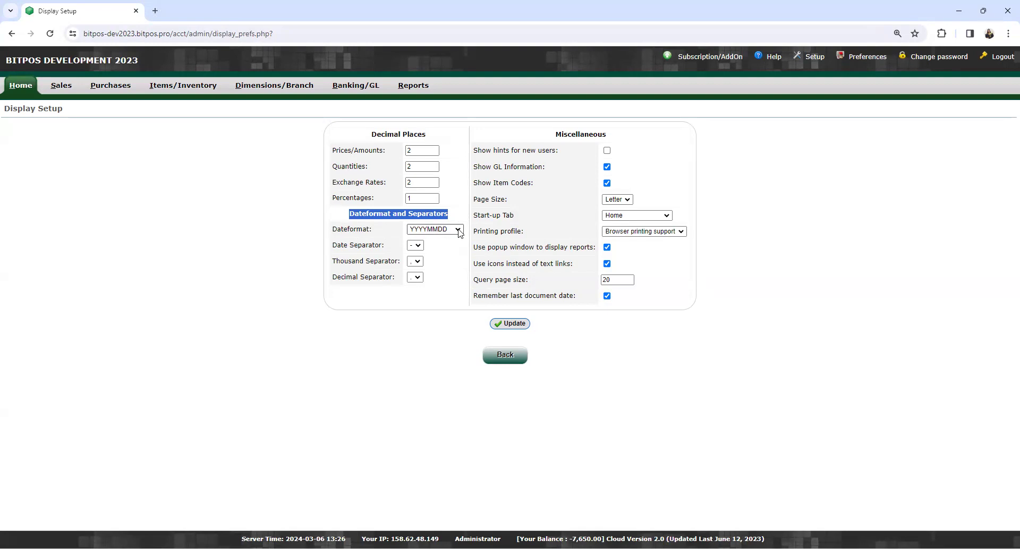
click(459, 232)
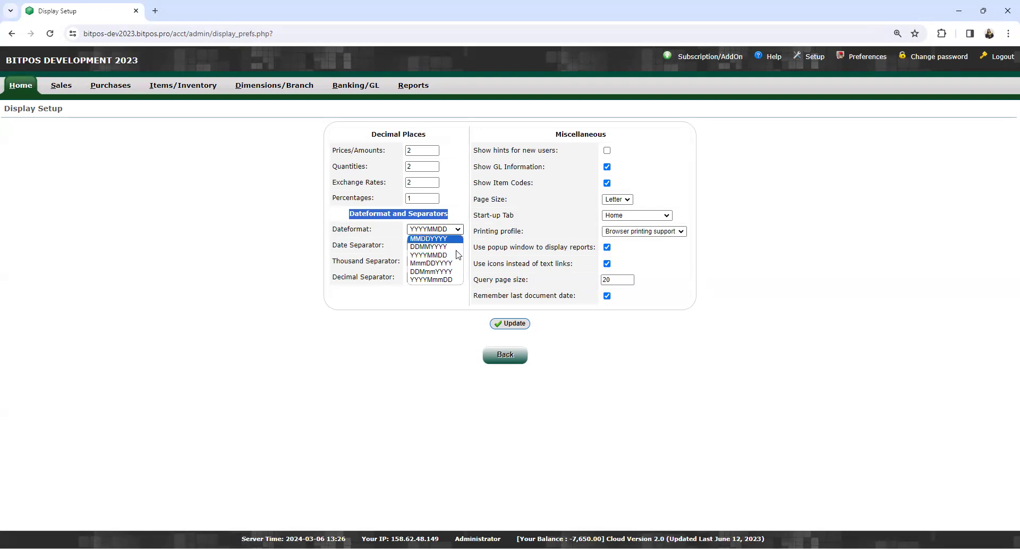
click(380, 268)
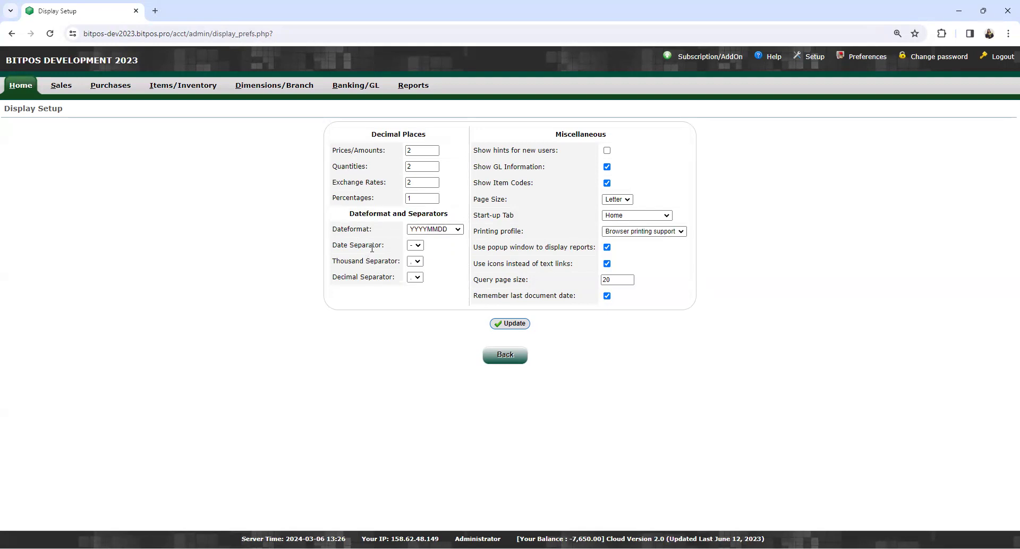
click(415, 245)
click(392, 263)
Keep comma as the thousand separator and look at the decimal separator choices.
click(416, 263)
click(413, 279)
click(416, 278)
click(444, 296)
drag(556, 137, 619, 138)
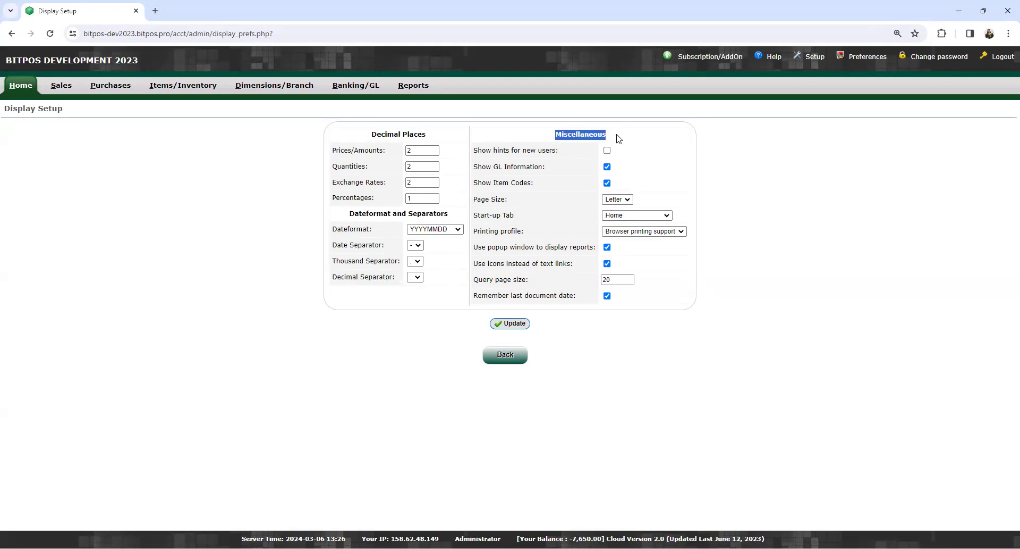
click(618, 139)
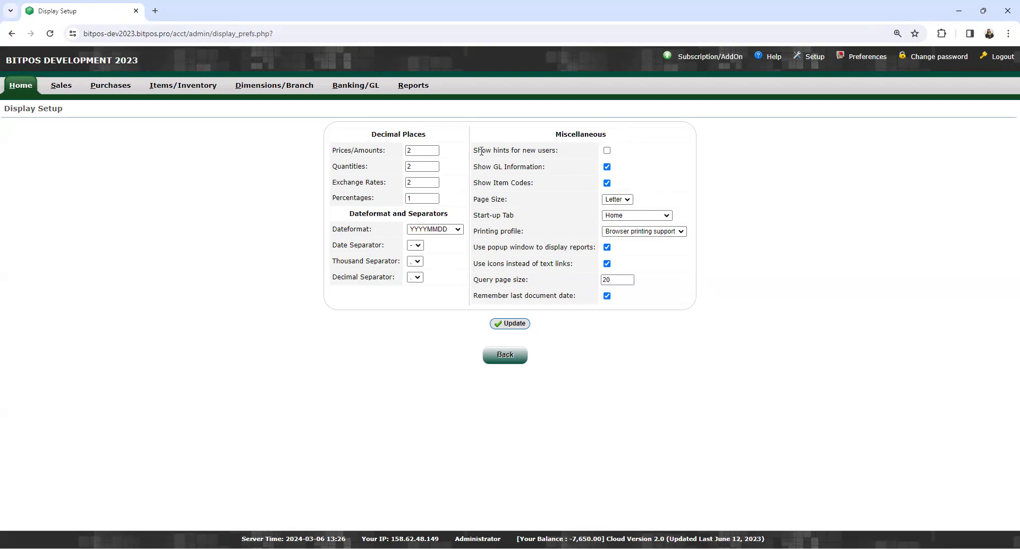
drag(475, 151, 565, 154)
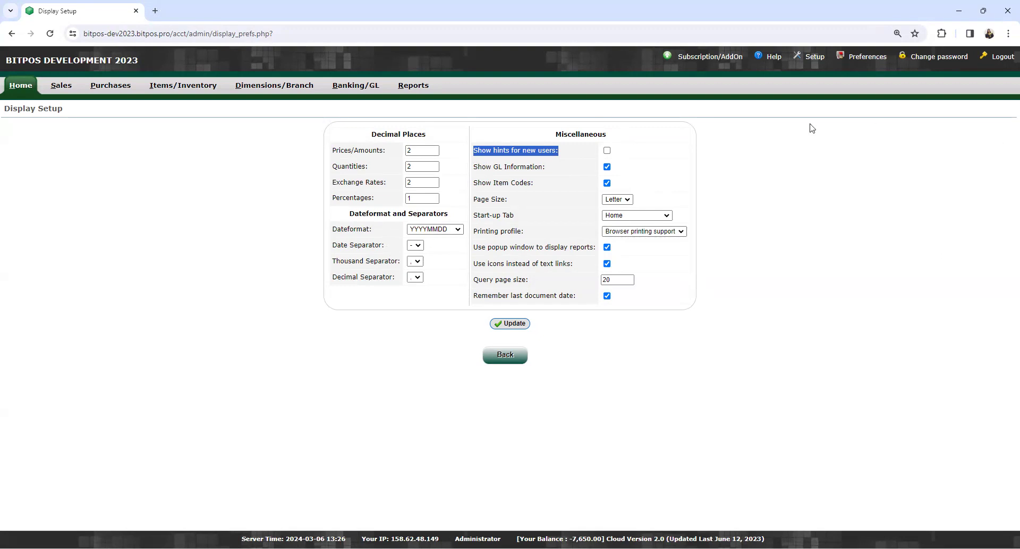
drag(475, 164, 568, 175)
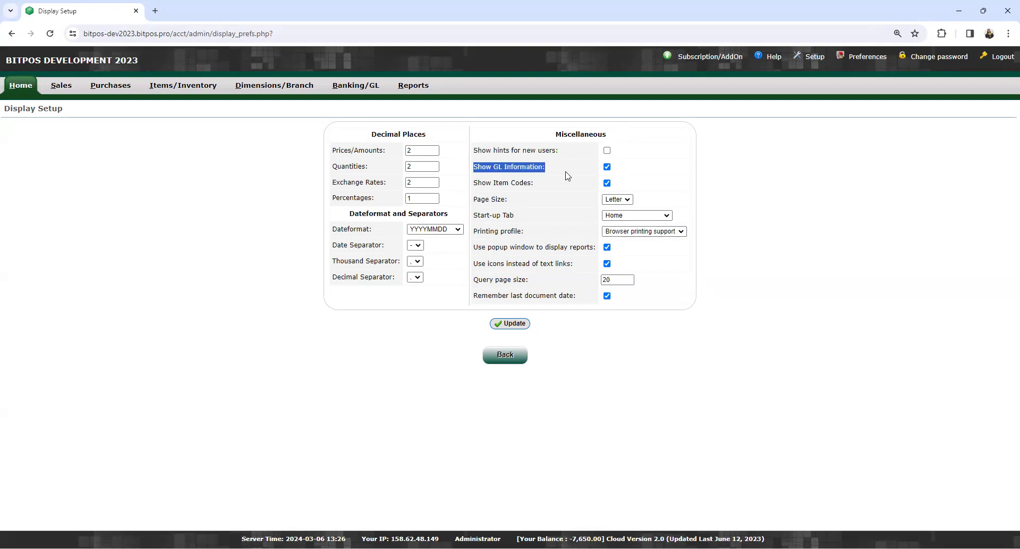
click(615, 173)
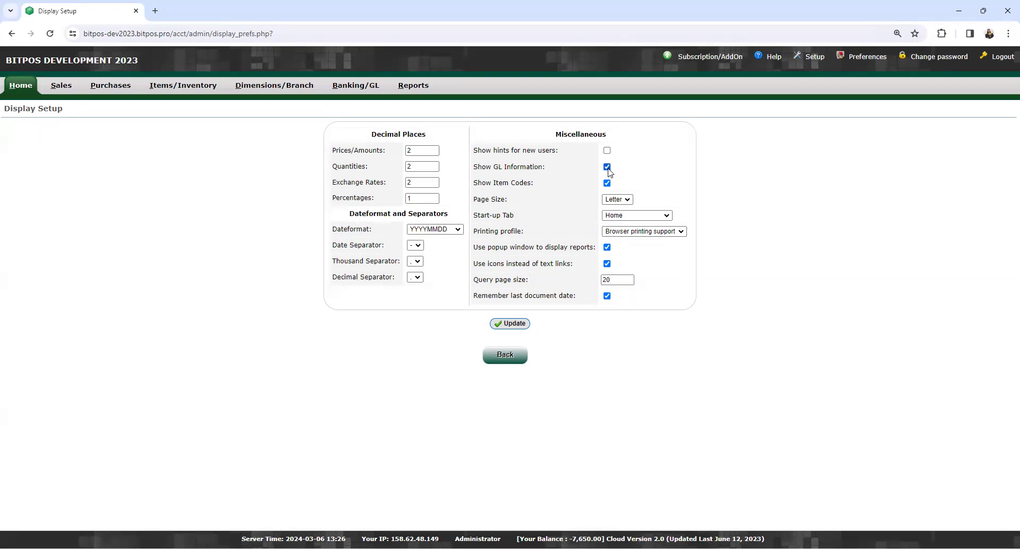
click(608, 169)
click(608, 167)
drag(473, 184, 553, 185)
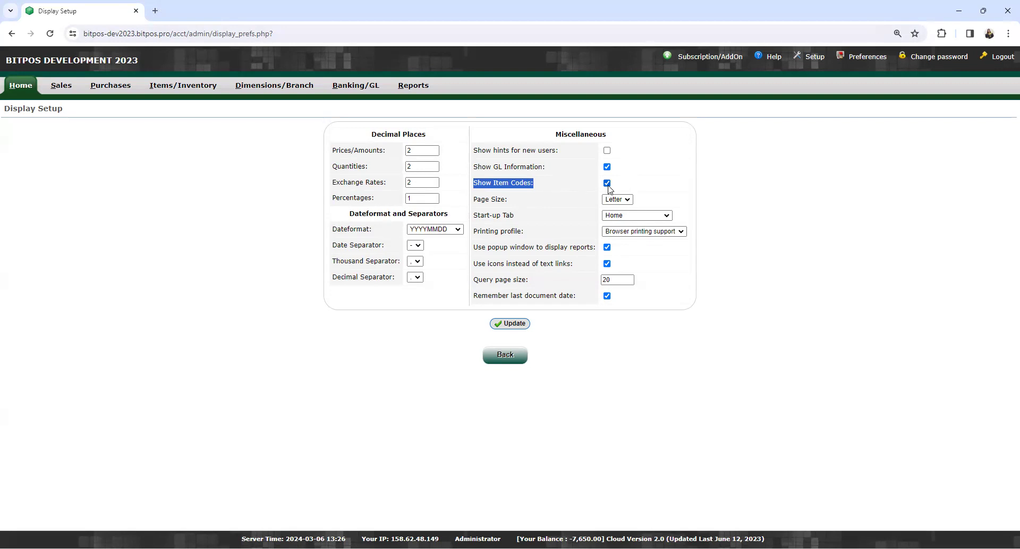
click(523, 204)
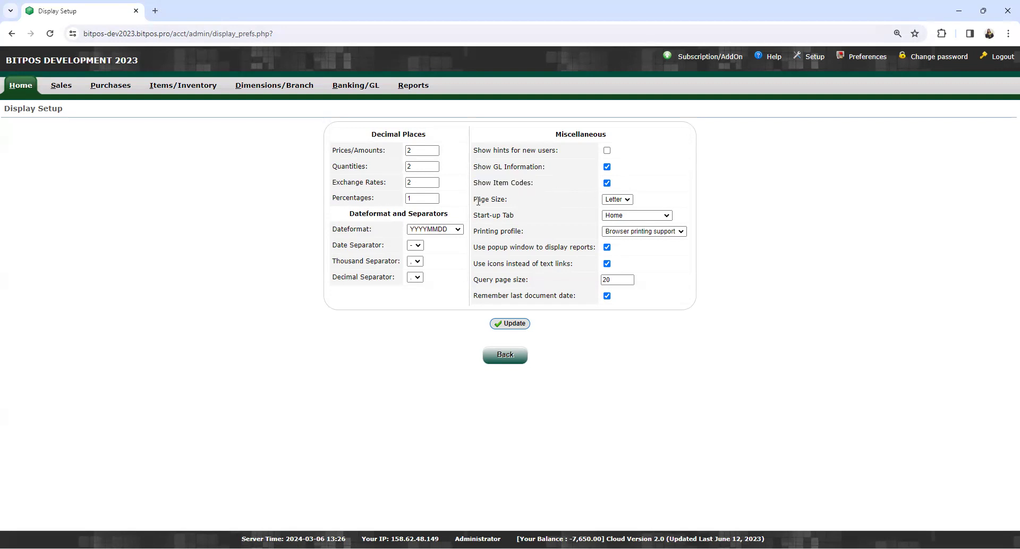
drag(475, 200, 508, 200)
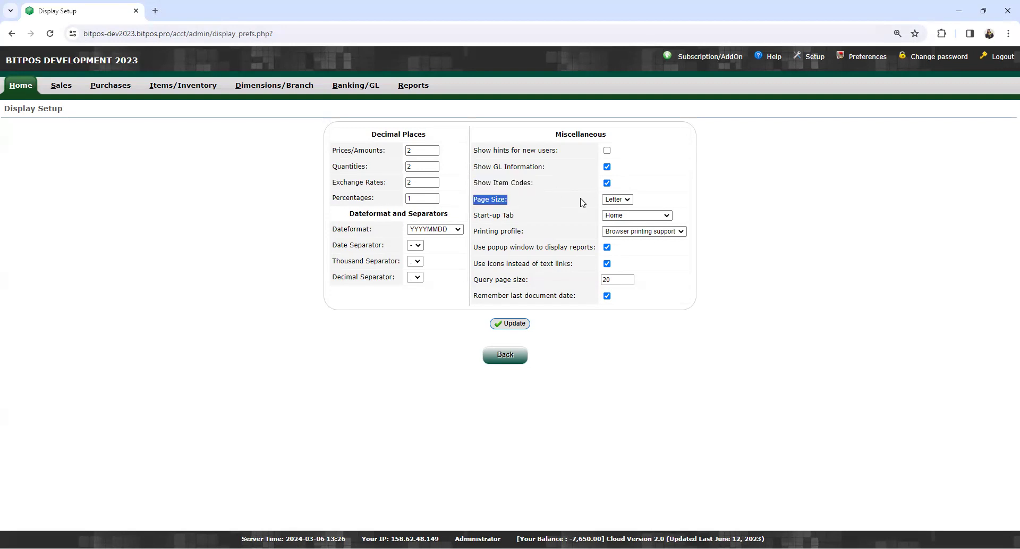
click(626, 201)
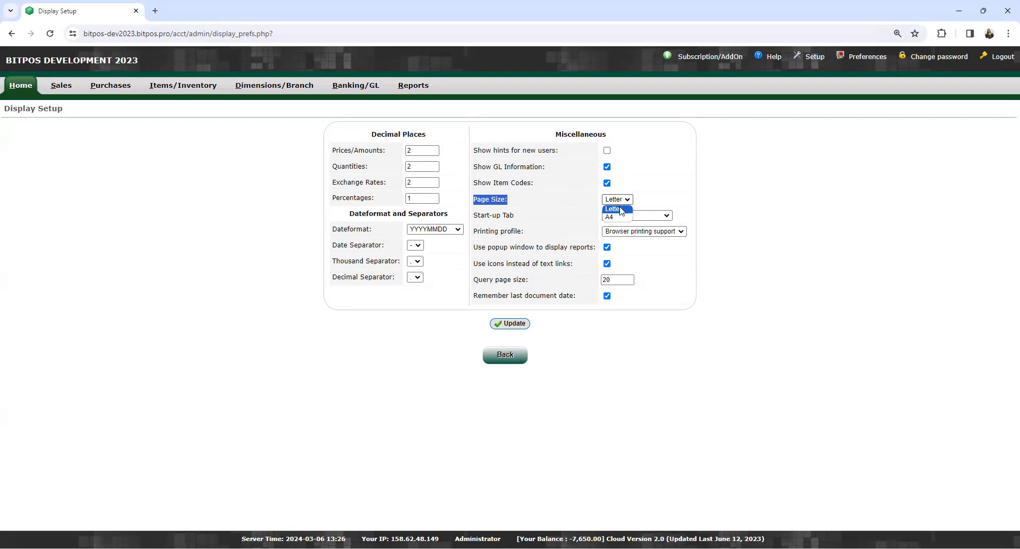
click(621, 211)
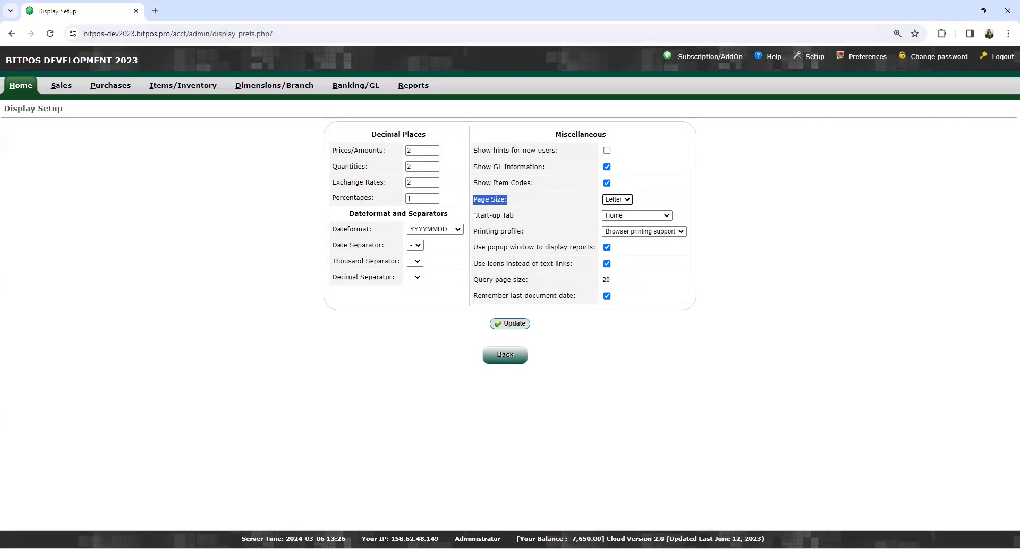
drag(476, 220, 537, 222)
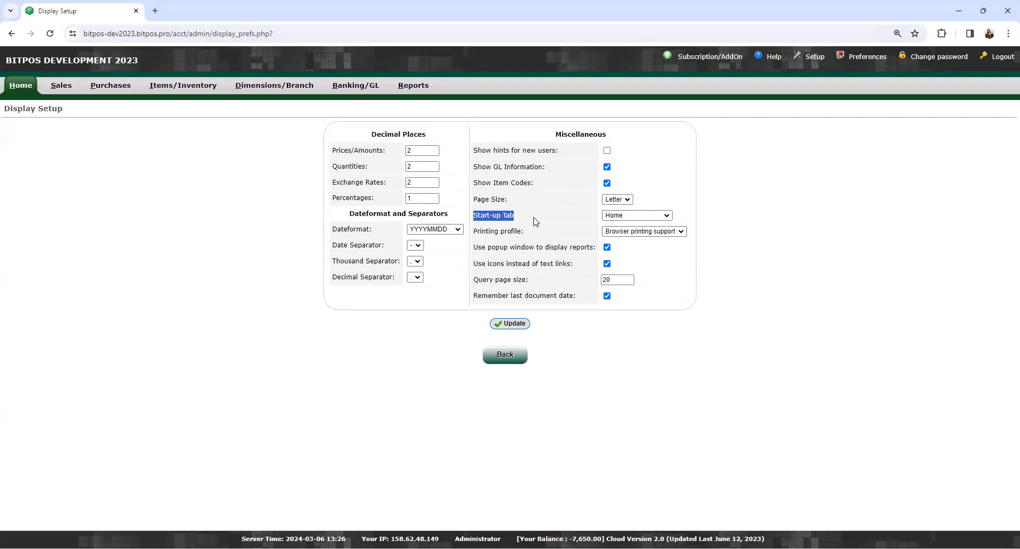
click(668, 218)
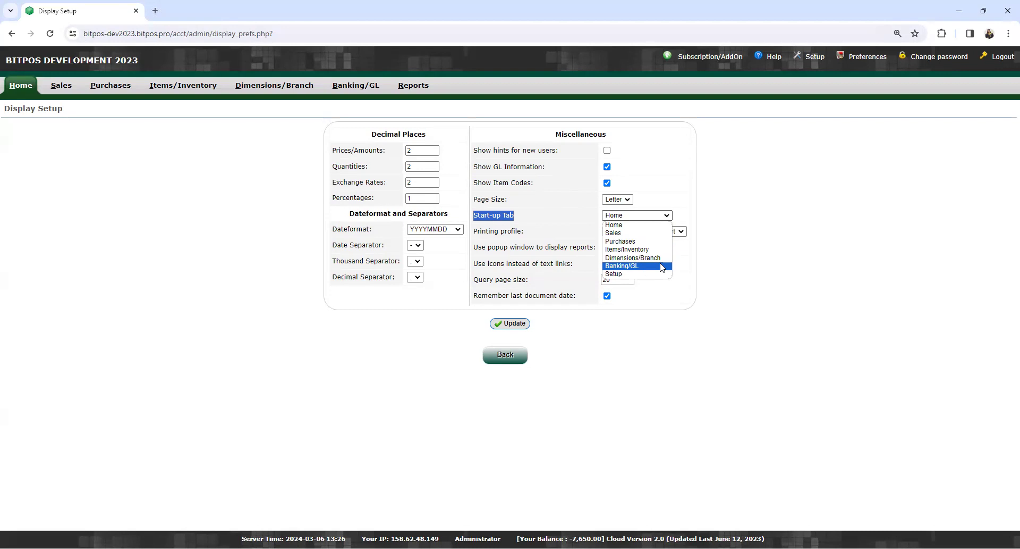
click(664, 229)
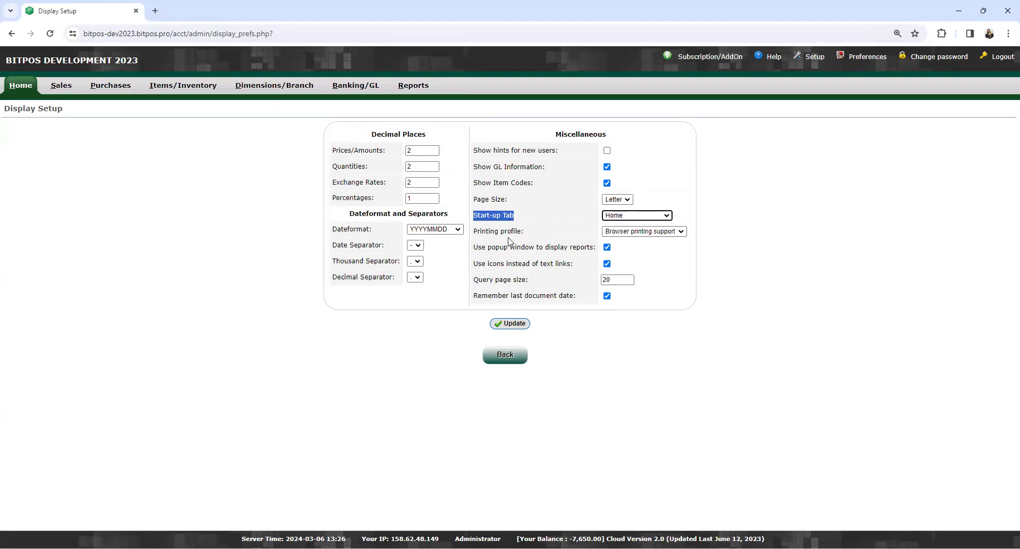
click(476, 233)
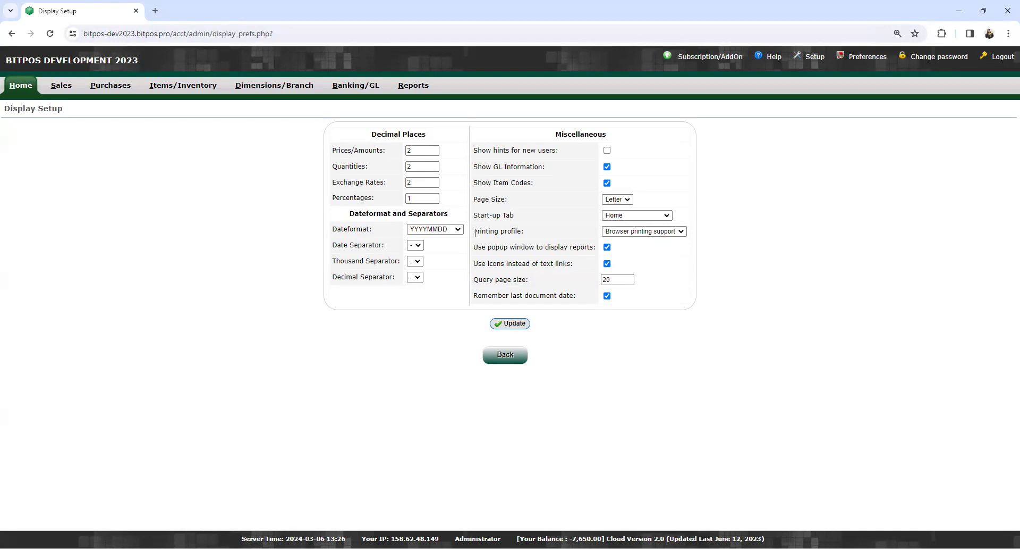
drag(476, 232, 535, 231)
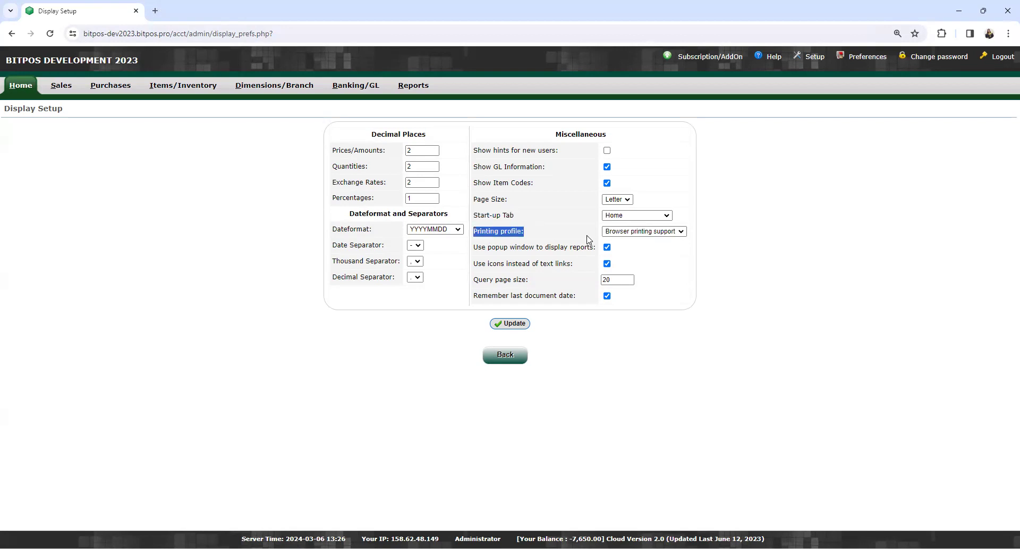
click(682, 232)
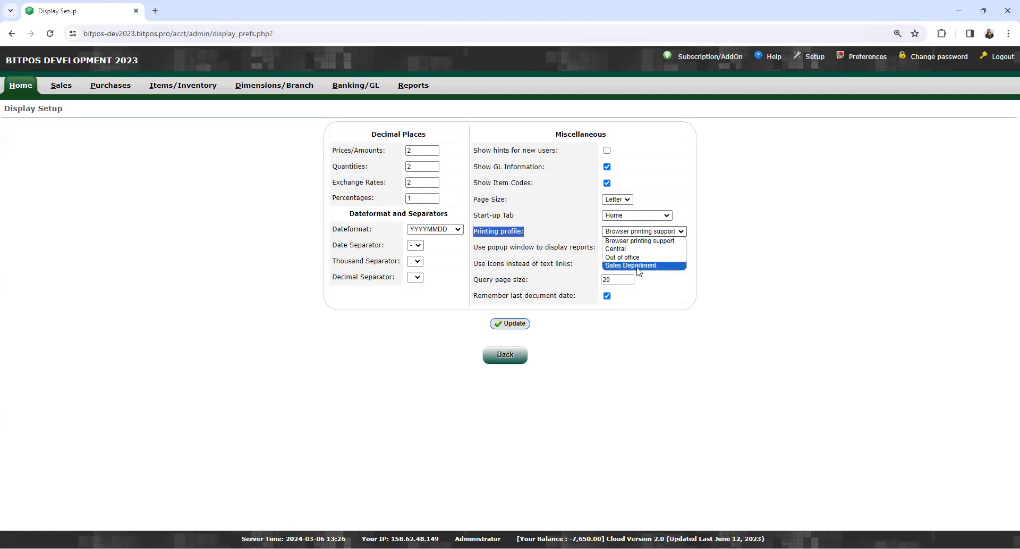
click(676, 243)
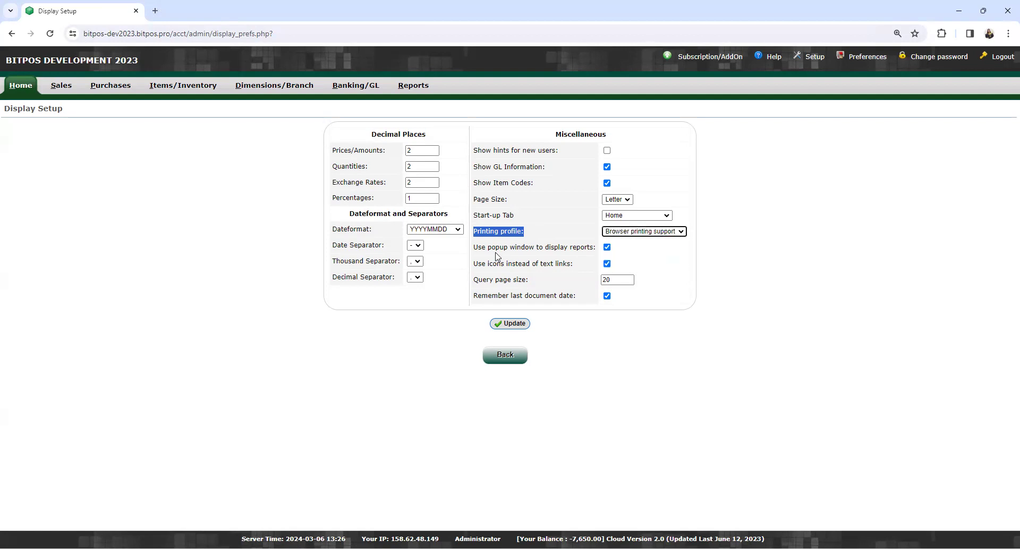
click(488, 257)
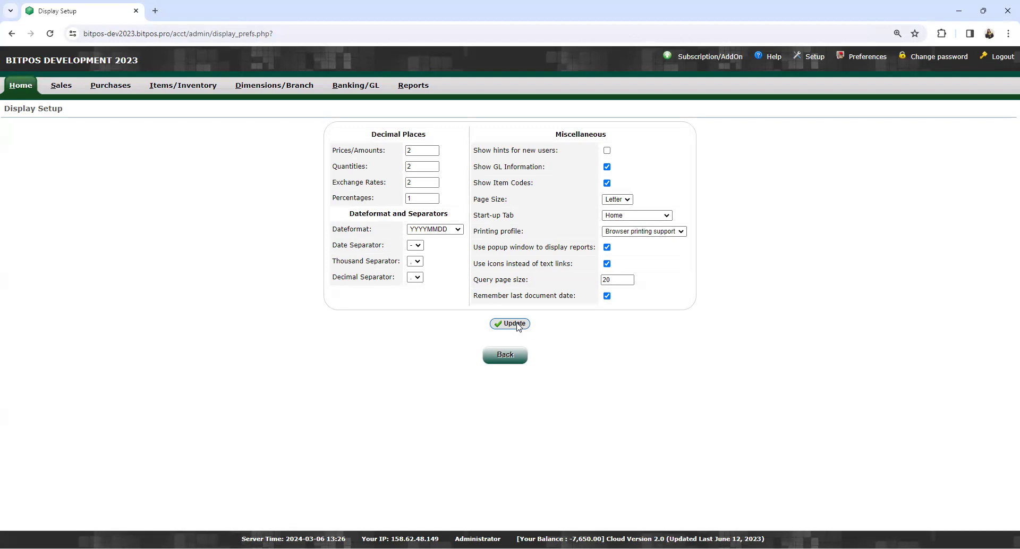
Submit the Display Setup form with Update so the preferences are saved.
click(516, 326)
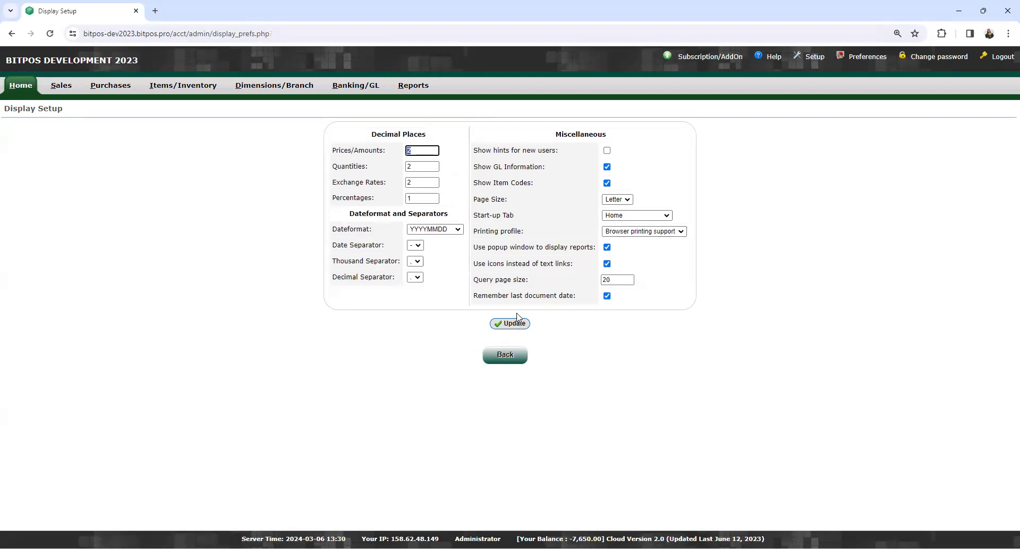